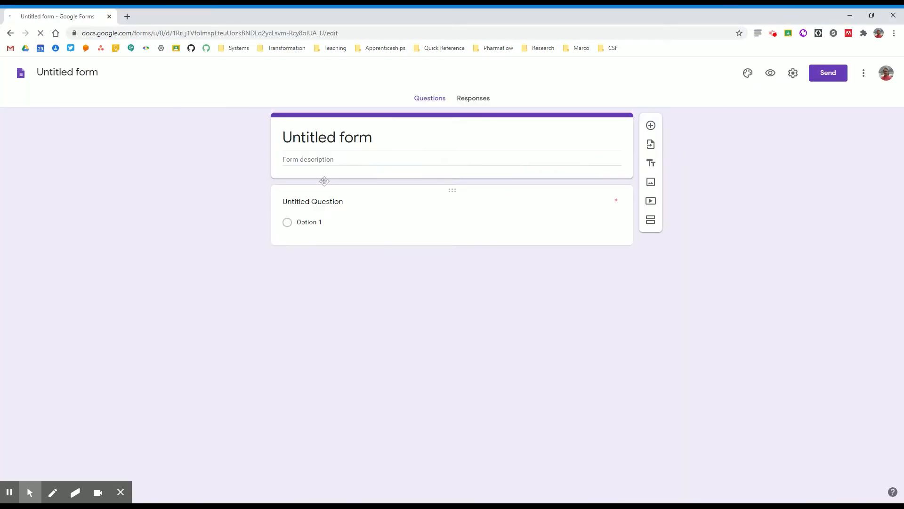
Step: Title the form "Test form" and set up its first multiple-choice question as "Test question (MCQ)" with Option 1 and Option 2
{"action": "left_click", "coordinate": [328, 137]}
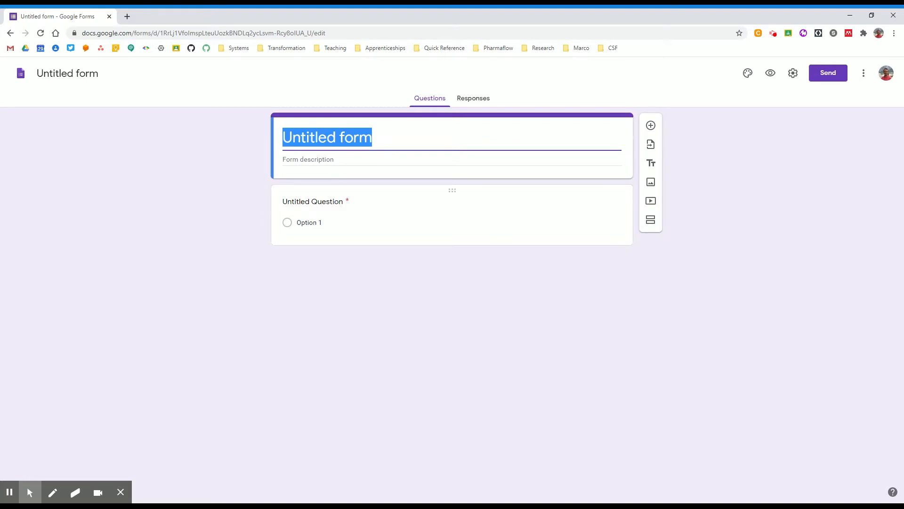
{"action": "type", "text": "Test form"}
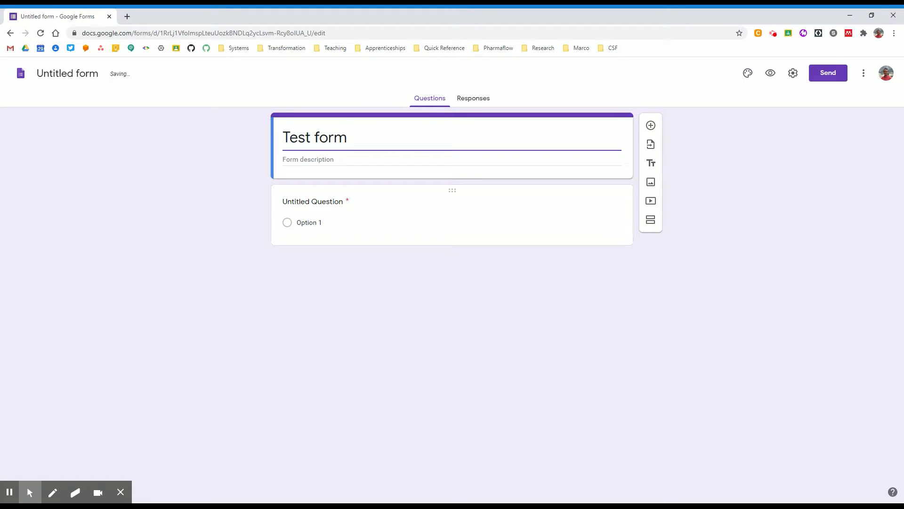
{"action": "left_click", "coordinate": [343, 203]}
{"action": "type", "text": "T"}
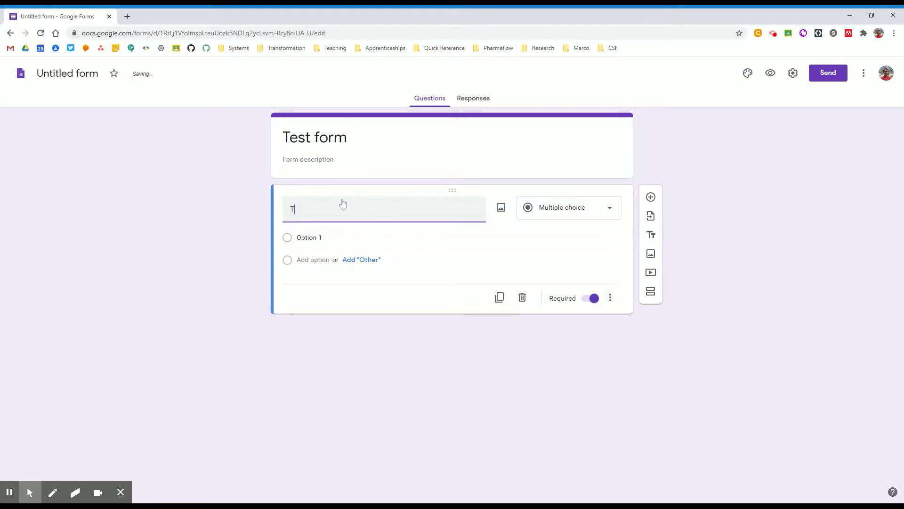
{"action": "type", "text": "est question ("}
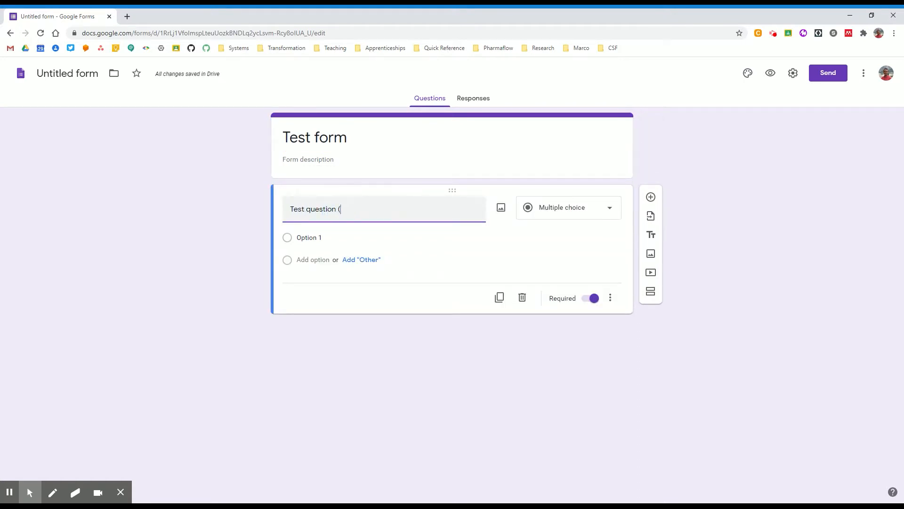
{"action": "type", "text": "MCQ)"}
{"action": "left_click", "coordinate": [331, 240]}
{"action": "key", "text": "Return"}
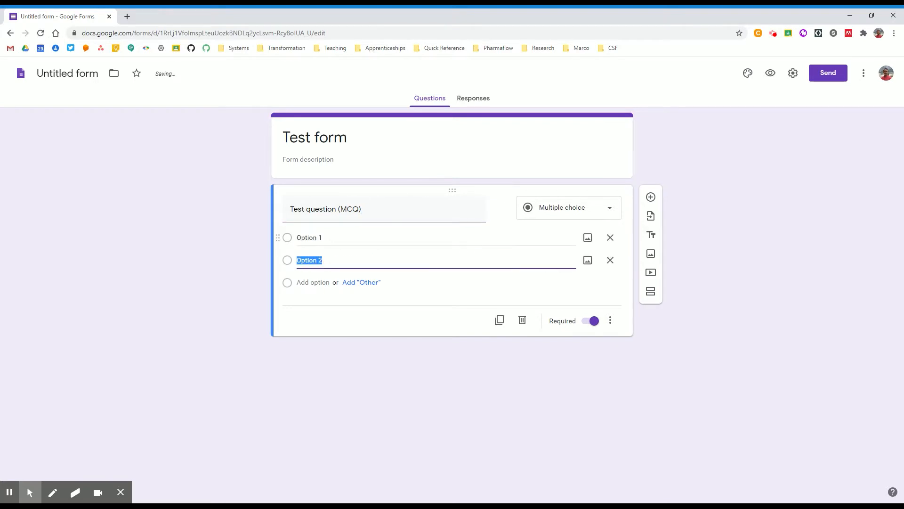
Step: Add a second question titled "Test question (short answer)" and set its type to Short answer
{"action": "left_click", "coordinate": [650, 197]}
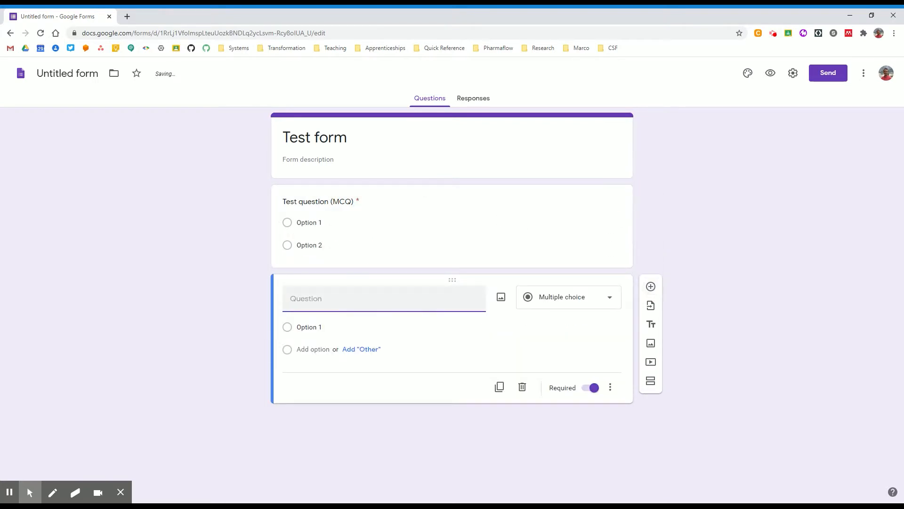
{"action": "type", "text": "Test question (short "}
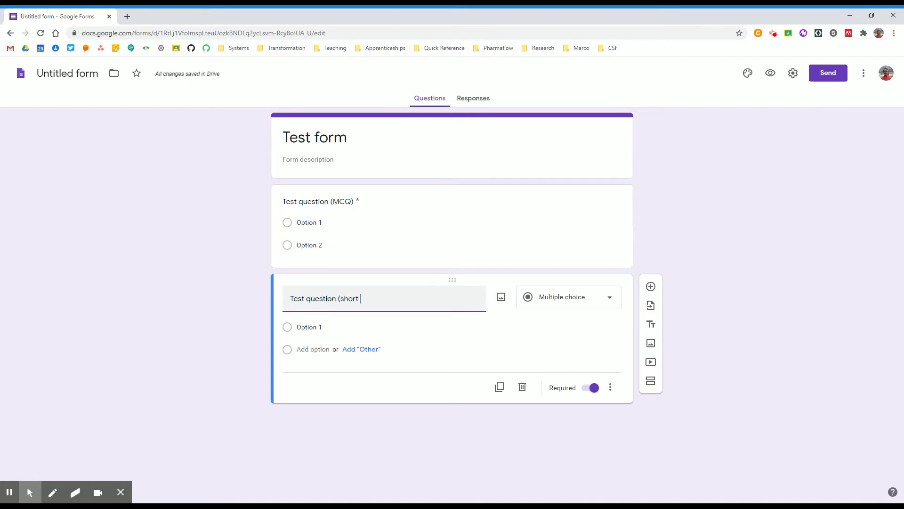
{"action": "type", "text": "answer)"}
{"action": "left_click", "coordinate": [570, 297]}
{"action": "left_click", "coordinate": [568, 225]}
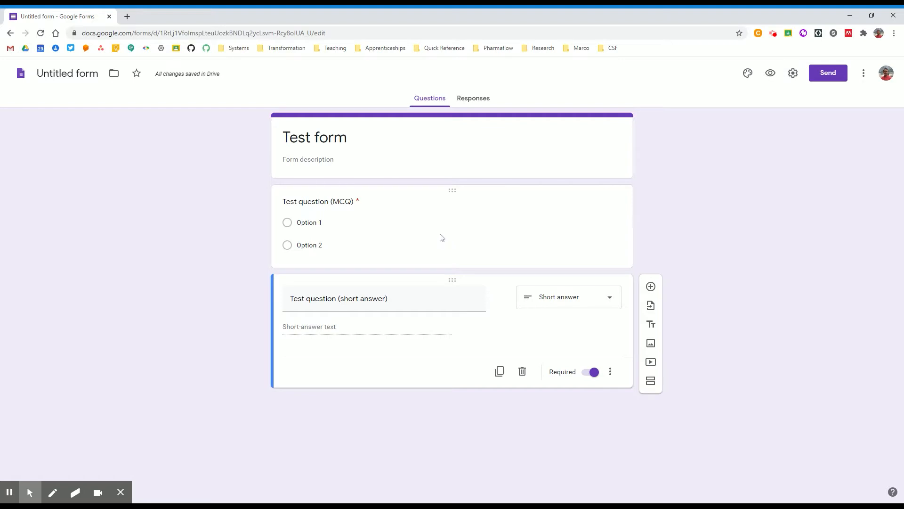
Step: Turn the form into a quiz in the form settings and save the change
{"action": "left_click", "coordinate": [793, 73]}
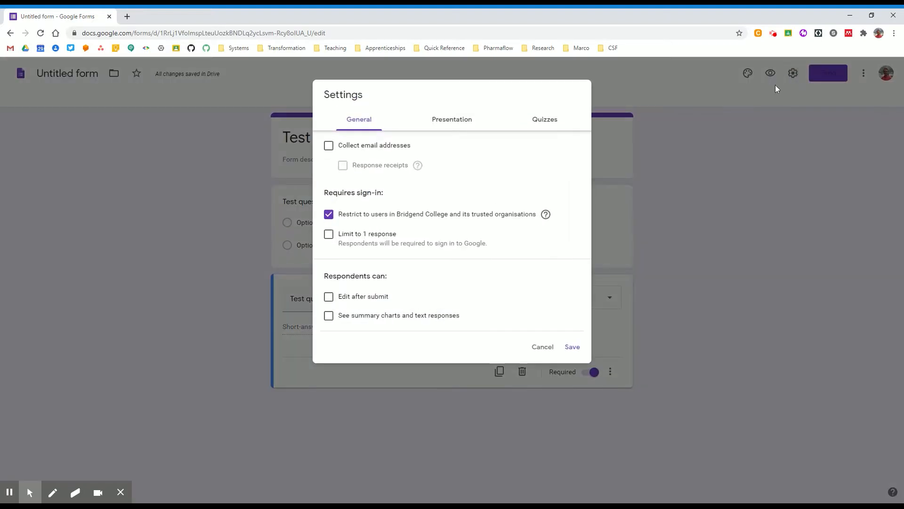
{"action": "left_click", "coordinate": [544, 124]}
{"action": "left_click", "coordinate": [336, 147]}
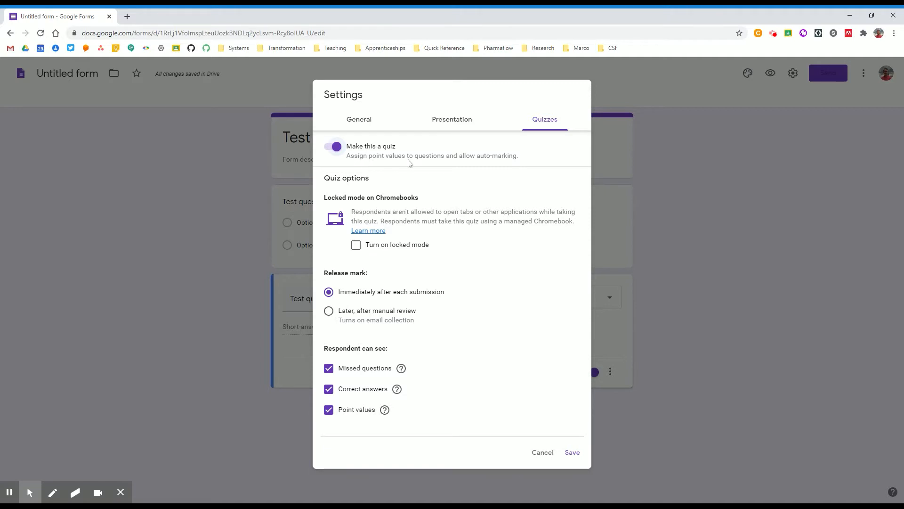
{"action": "left_click", "coordinate": [574, 452]}
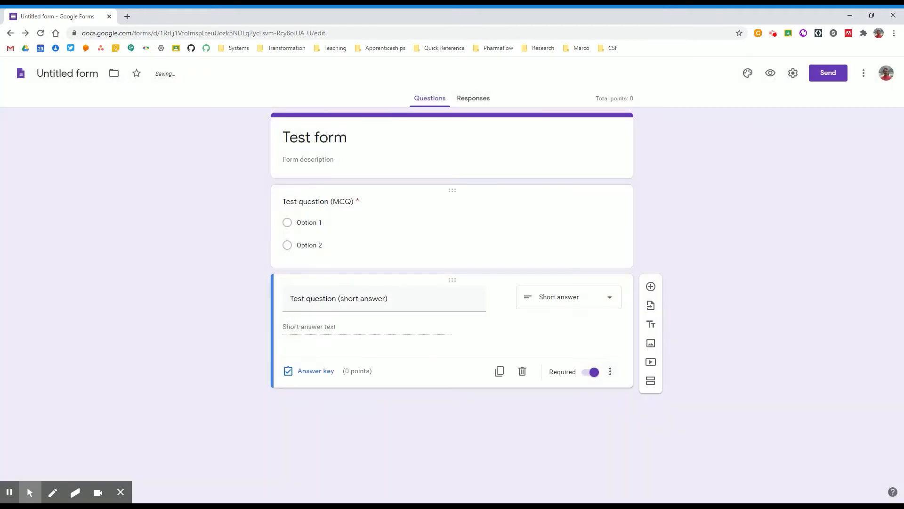
Step: In the multiple-choice question's answer key, mark Option 1 as correct and set the question's value to 1 point
{"action": "left_click", "coordinate": [405, 200]}
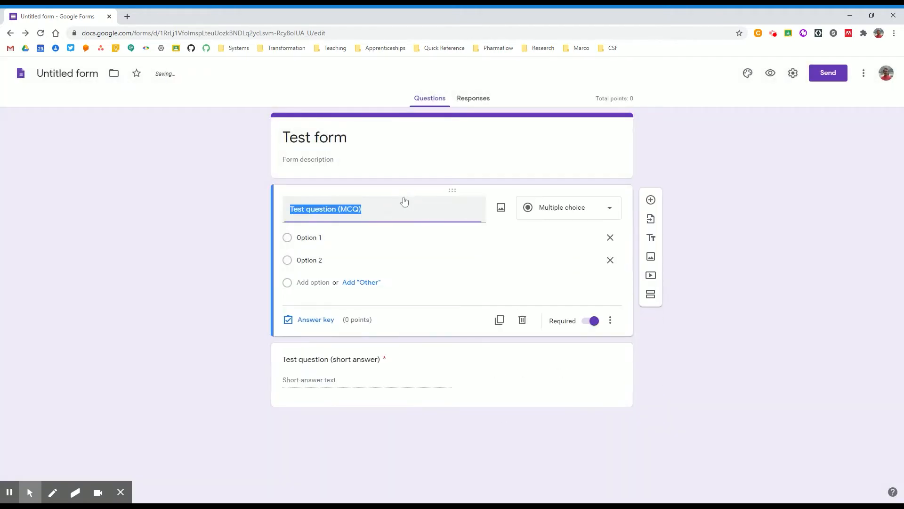
{"action": "left_click", "coordinate": [313, 320]}
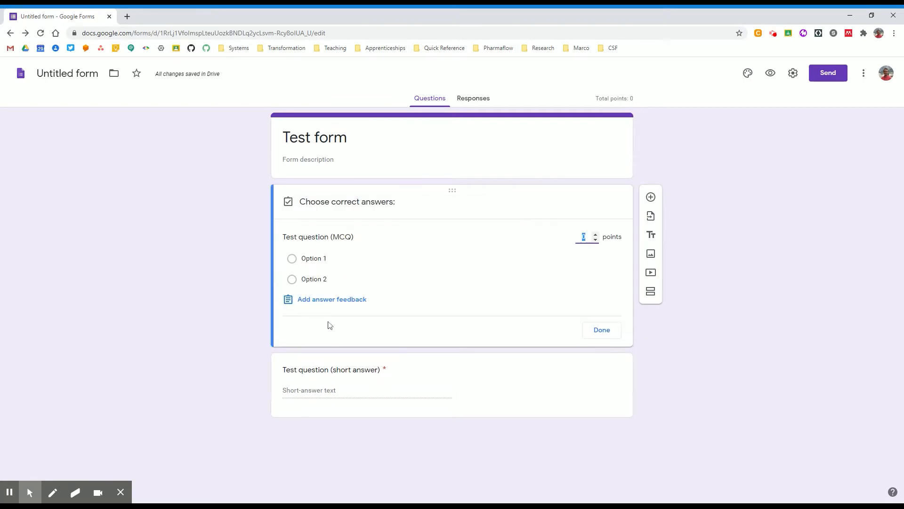
{"action": "left_click", "coordinate": [293, 259]}
{"action": "left_click", "coordinate": [597, 235]}
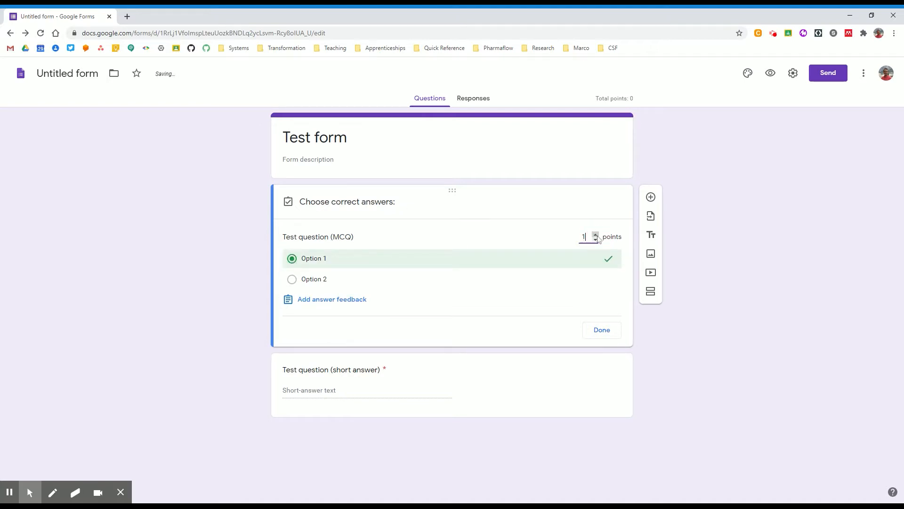
Step: Enter "Try looking at this again:" as the multiple-choice question's feedback for incorrect answers
{"action": "left_click", "coordinate": [309, 304]}
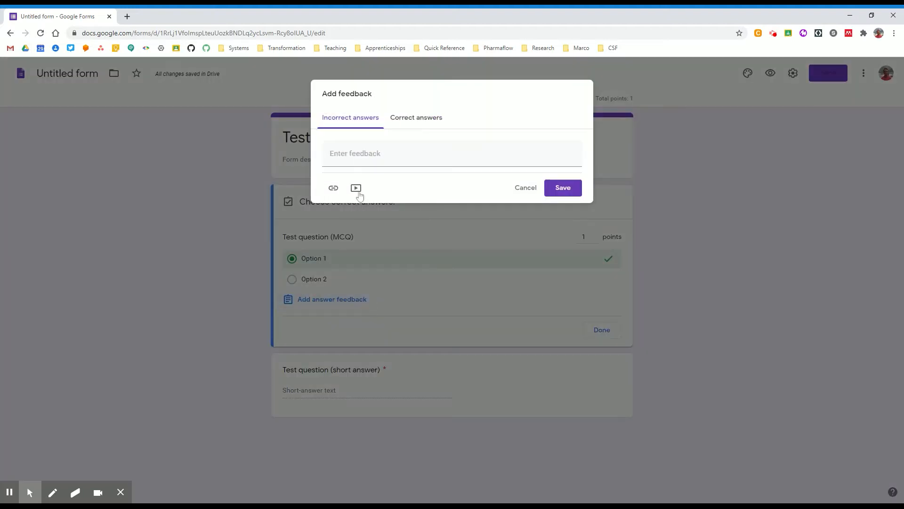
{"action": "left_click", "coordinate": [371, 152]}
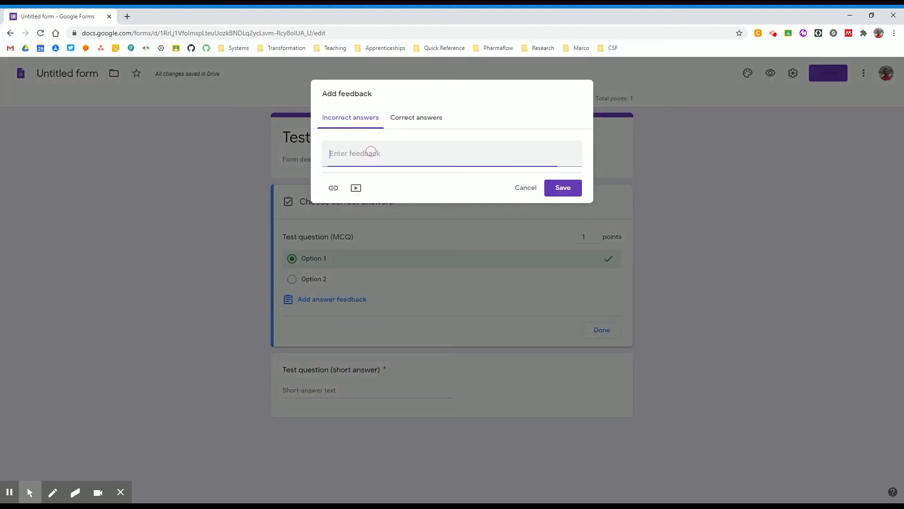
{"action": "type", "text": "Try looking at this again:"}
{"action": "left_click", "coordinate": [333, 188]}
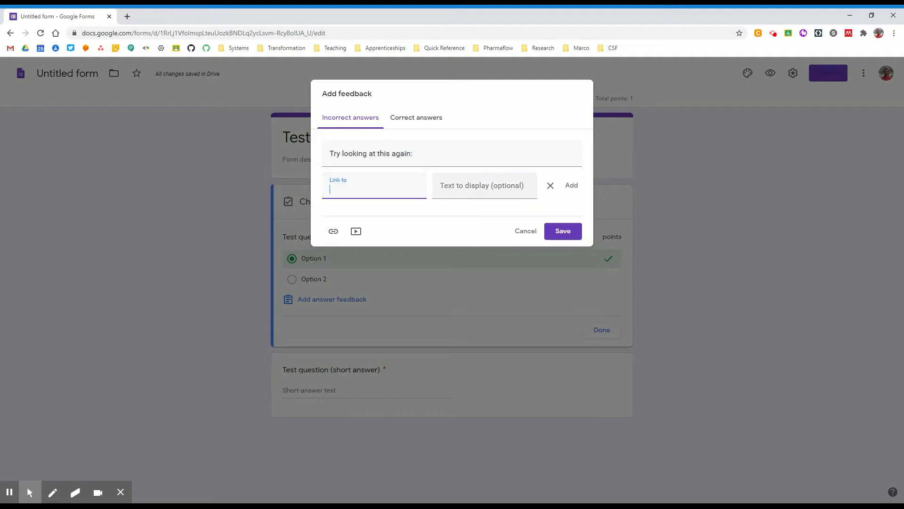
{"action": "left_click", "coordinate": [356, 231]}
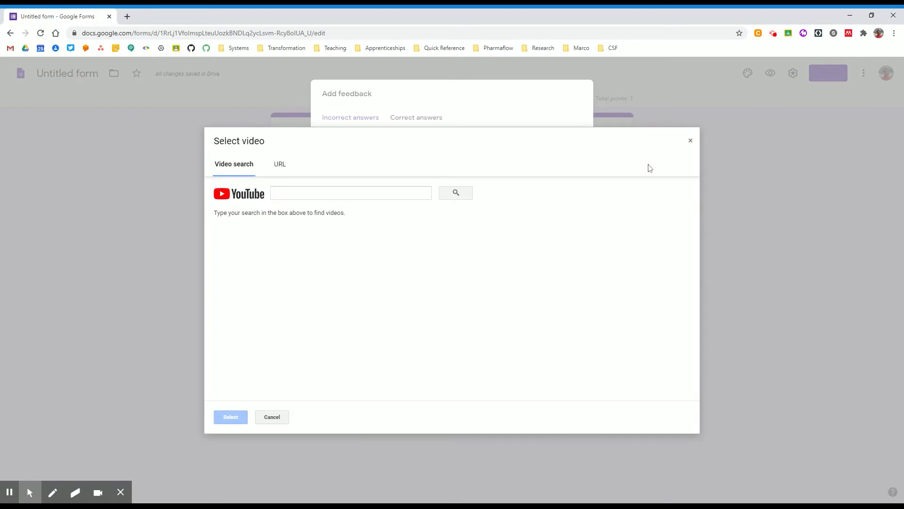
{"action": "left_click", "coordinate": [691, 141]}
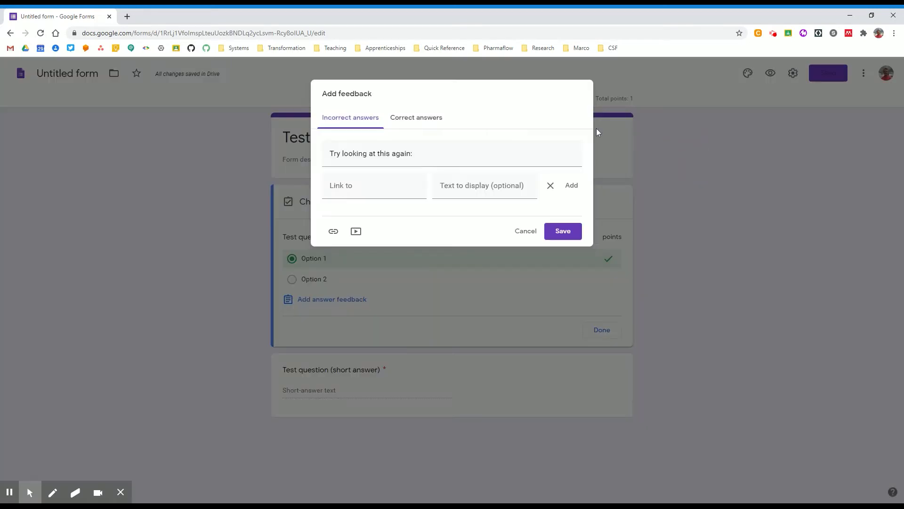
Step: Enter "Well done!" as the feedback for correct answers, save the feedback and finish the multiple-choice question's answer key
{"action": "left_click", "coordinate": [416, 118]}
{"action": "type", "text": "Well done!"}
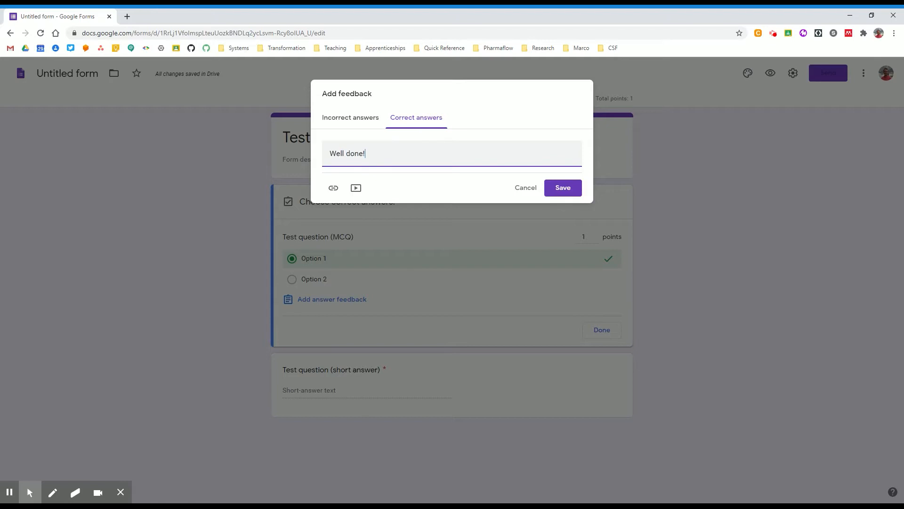
{"action": "left_click", "coordinate": [561, 186]}
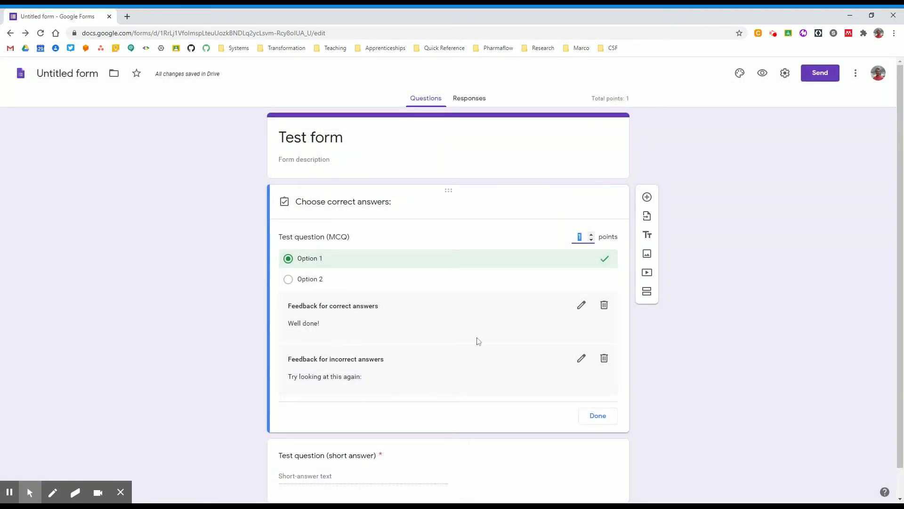
{"action": "left_click", "coordinate": [595, 424]}
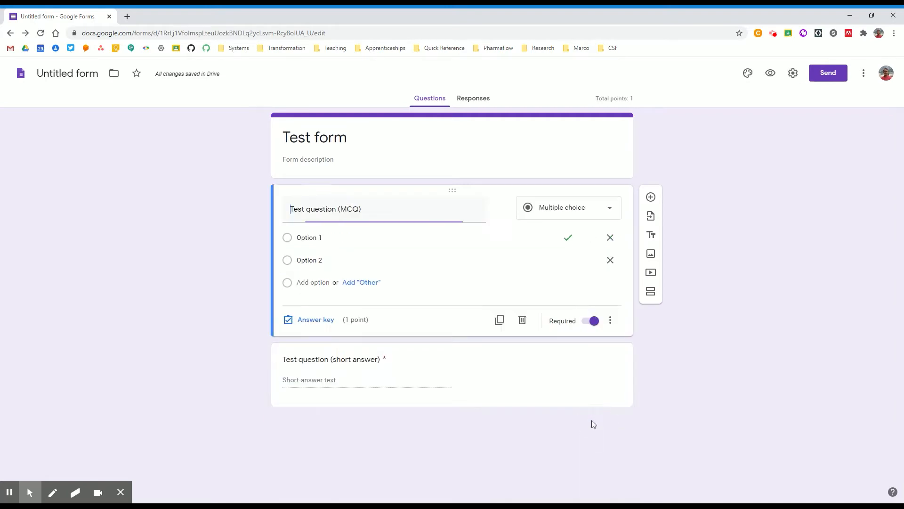
Step: In the short-answer question's answer key, list "Brain", "The brain", "Your brain" and "A brain" as correct answers
{"action": "left_click", "coordinate": [424, 359]}
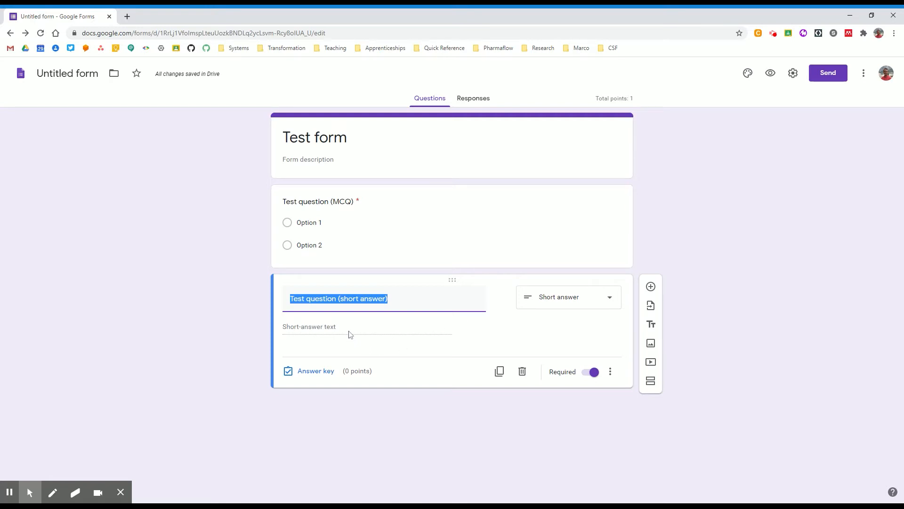
{"action": "left_click", "coordinate": [314, 373]}
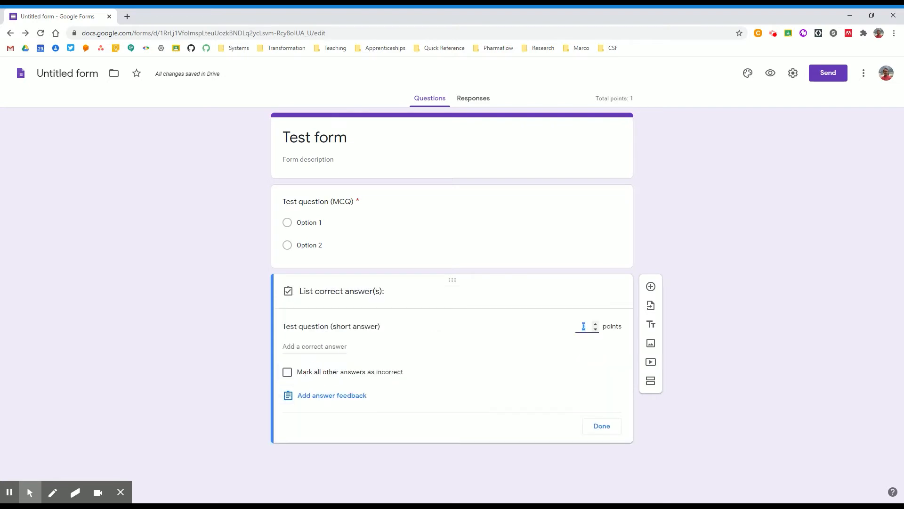
{"action": "left_click", "coordinate": [328, 346]}
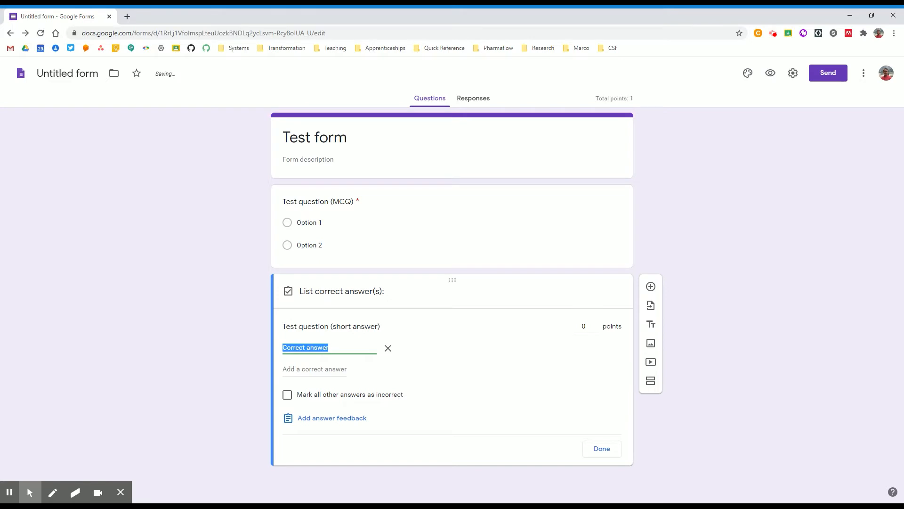
{"action": "type", "text": "Brain"}
{"action": "left_click", "coordinate": [324, 370]}
{"action": "type", "text": "The brain"}
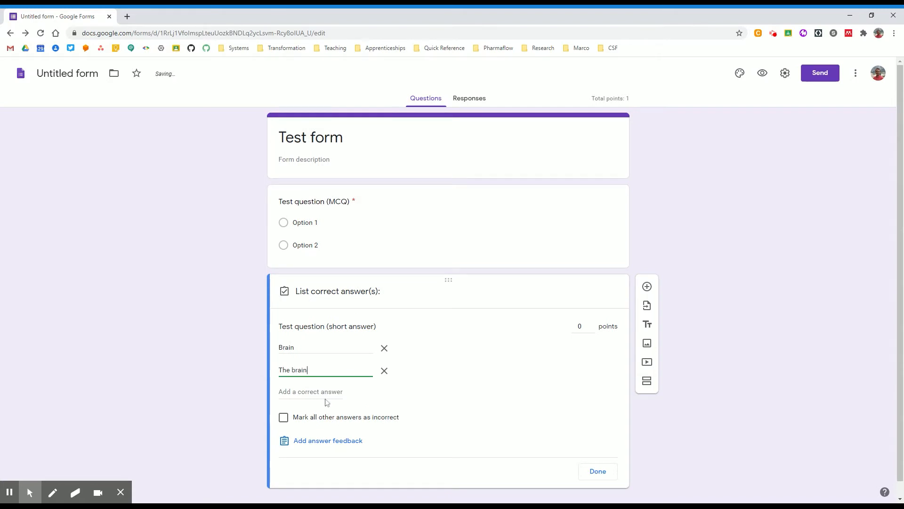
{"action": "left_click", "coordinate": [326, 398]}
{"action": "type", "text": "Your brain"}
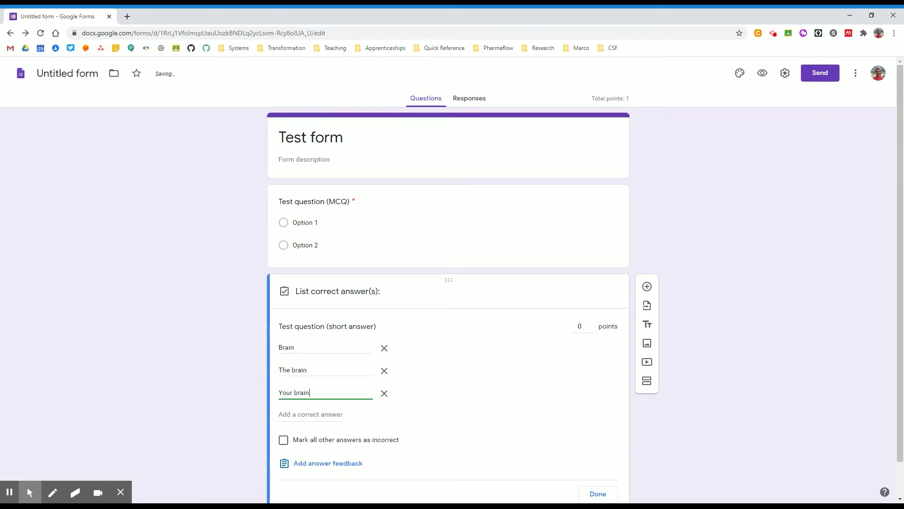
{"action": "key", "text": "Return"}
{"action": "type", "text": "A brain"}
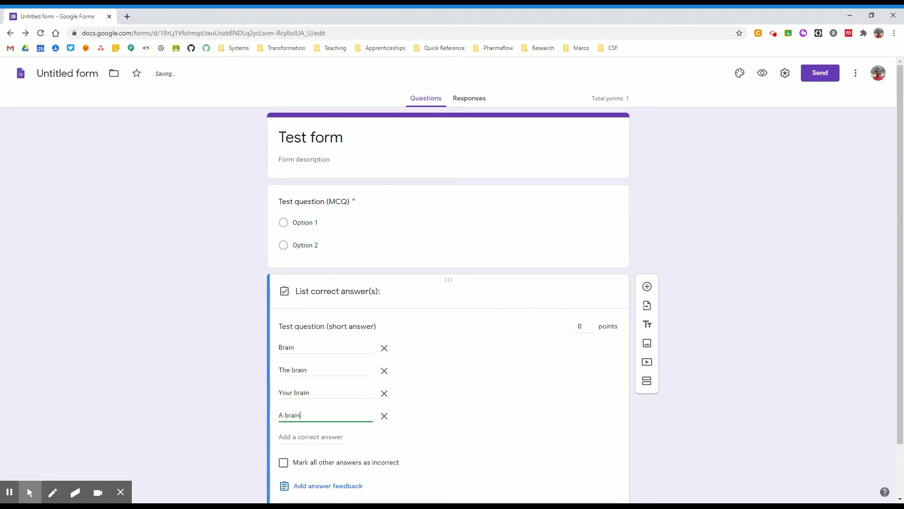
{"action": "left_click", "coordinate": [721, 397]}
Step: Set the short-answer question's value to 1 point and finish its answer key
{"action": "scroll", "coordinate": [317, 382], "scroll_direction": "down", "scroll_amount": 2}
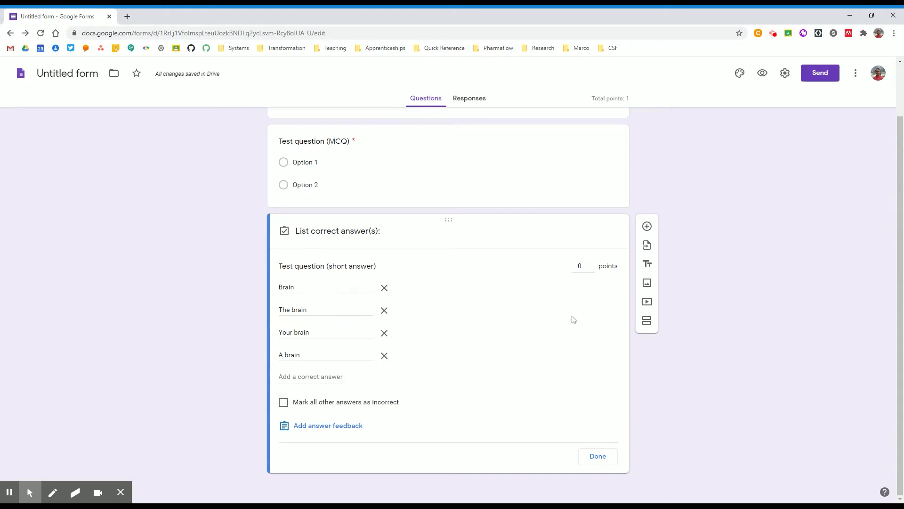
{"action": "left_click", "coordinate": [592, 264]}
{"action": "left_click", "coordinate": [599, 457]}
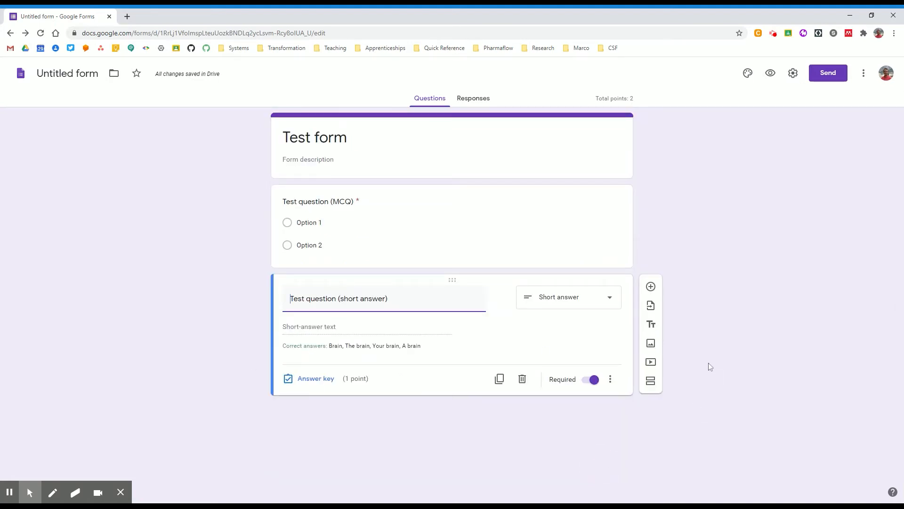
Step: Preview the form and submit a test response with Option 1 selected and "Brain" as the short answer
{"action": "left_click", "coordinate": [775, 79]}
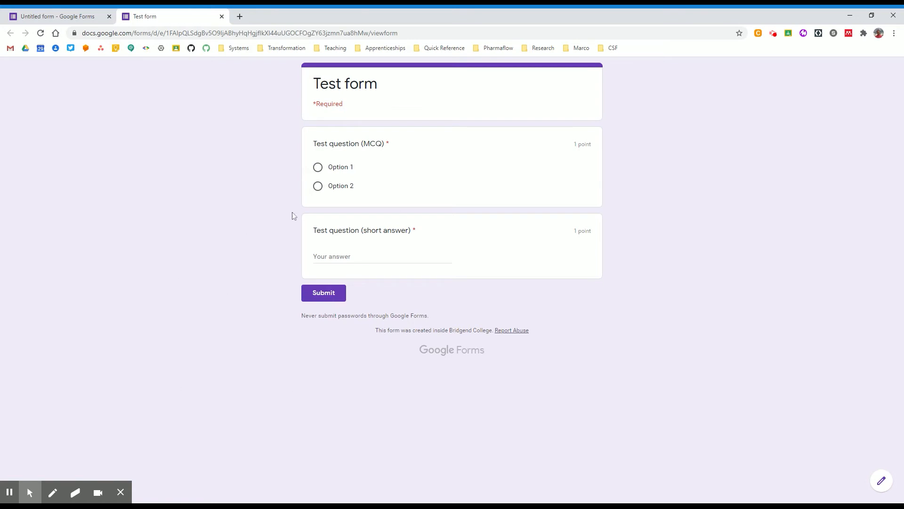
{"action": "left_click", "coordinate": [319, 168]}
{"action": "left_click", "coordinate": [367, 266]}
{"action": "type", "text": "Brain"}
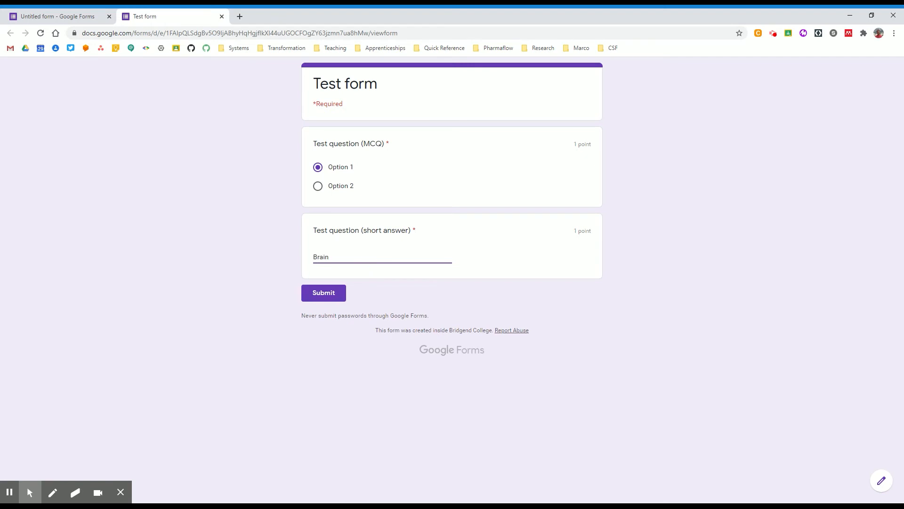
{"action": "left_click", "coordinate": [324, 293]}
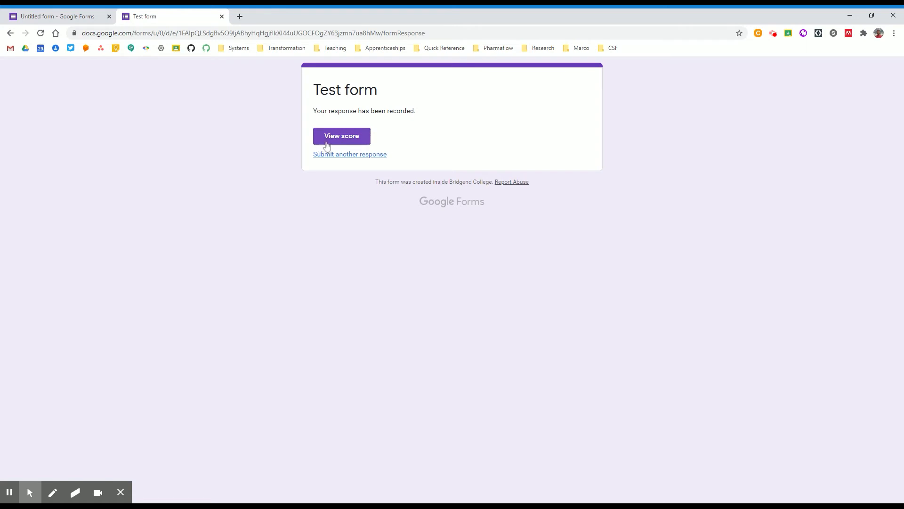
Step: View the score and feedback for the submitted response, close the results and start another response
{"action": "left_click", "coordinate": [350, 140]}
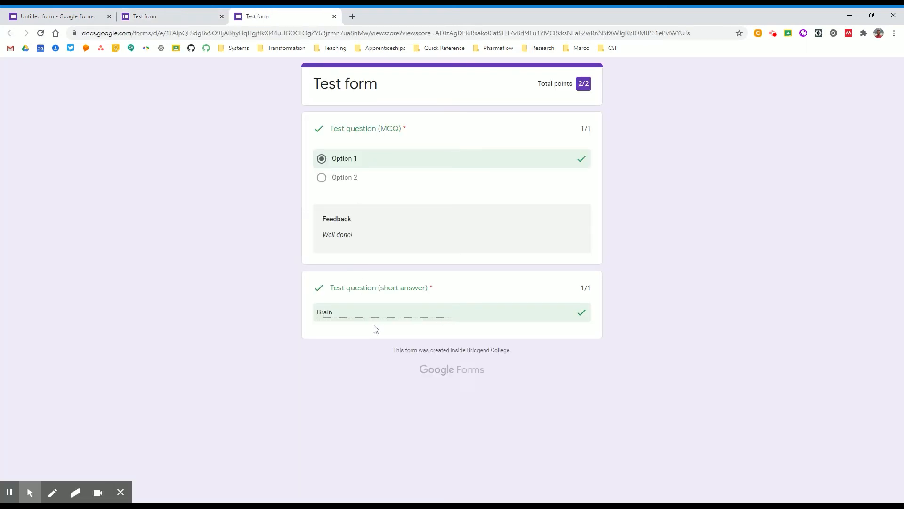
{"action": "middle_click", "coordinate": [302, 13]}
{"action": "left_click", "coordinate": [360, 155]}
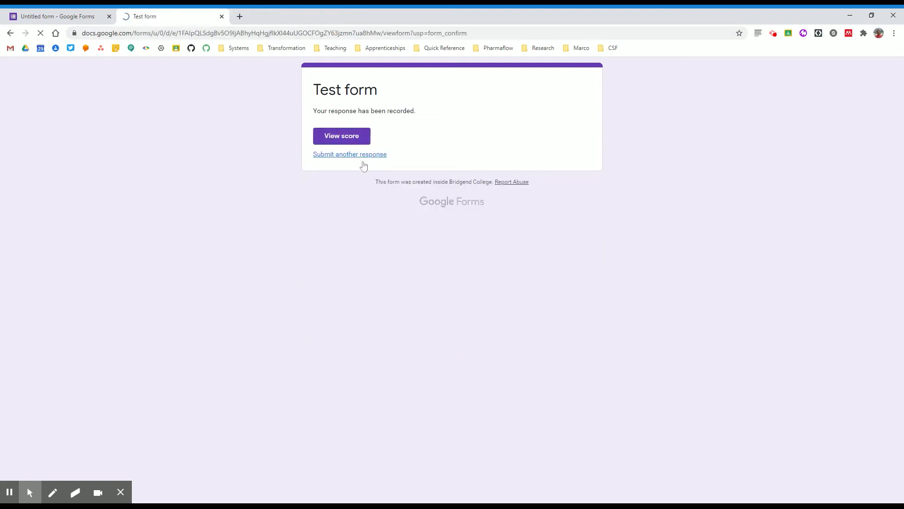
Step: Submit a second test response with Option 2 selected and "Brains" as the short answer
{"action": "left_click", "coordinate": [318, 186]}
{"action": "left_click", "coordinate": [345, 257]}
{"action": "type", "text": "Brains"}
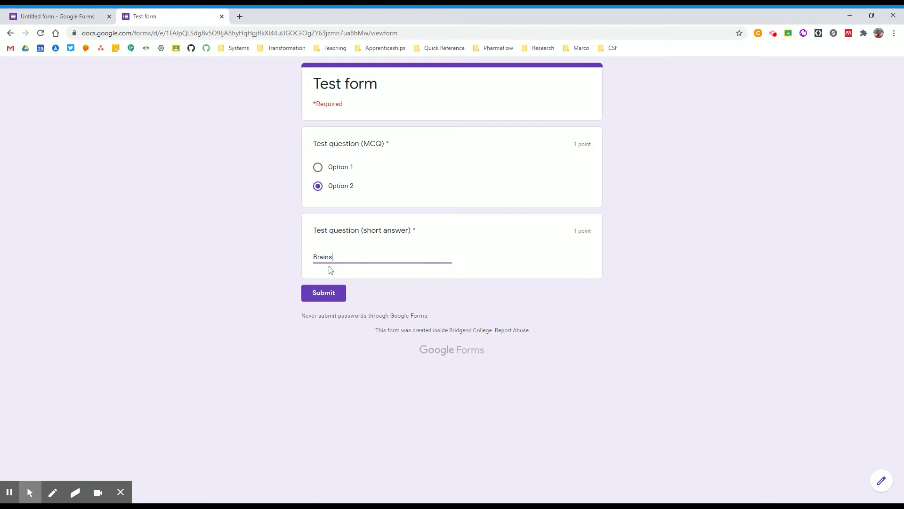
{"action": "left_click", "coordinate": [329, 298]}
Step: View the score, feedback and correct answers for the second response, and close the results and the form preview
{"action": "left_click", "coordinate": [343, 136]}
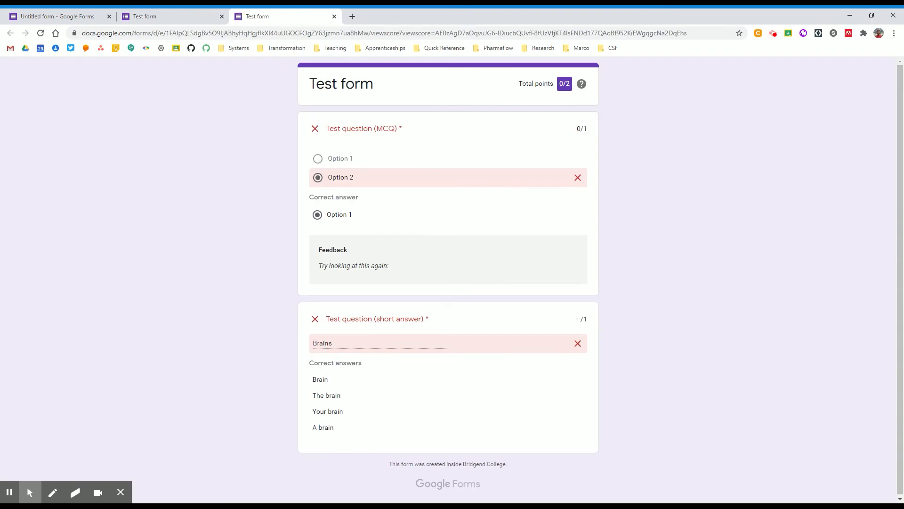
{"action": "left_click_drag", "start_coordinate": [315, 379], "coordinate": [349, 434]}
{"action": "left_click", "coordinate": [350, 437]}
{"action": "middle_click", "coordinate": [284, 21]}
{"action": "middle_click", "coordinate": [180, 16]}
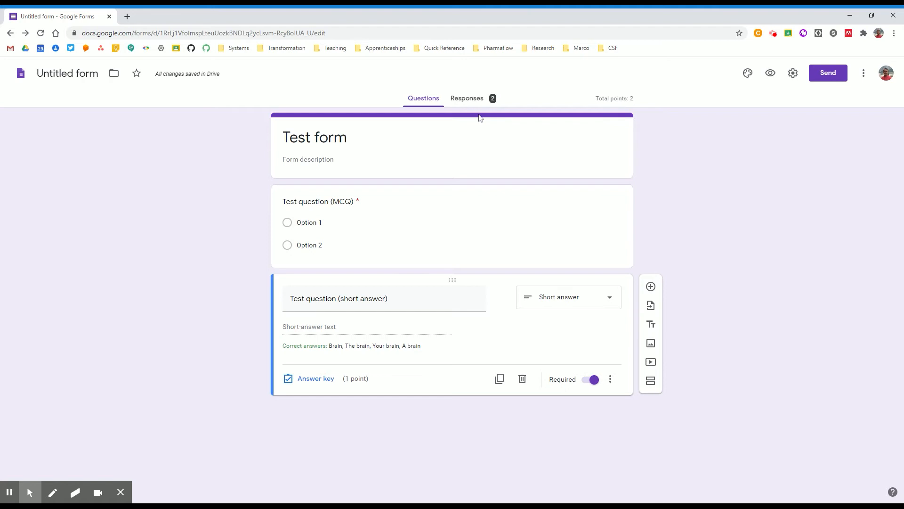
Step: Add a short-answer question reading "What is the main control centre of the body?" at the end of the form
{"action": "left_click", "coordinate": [651, 286]}
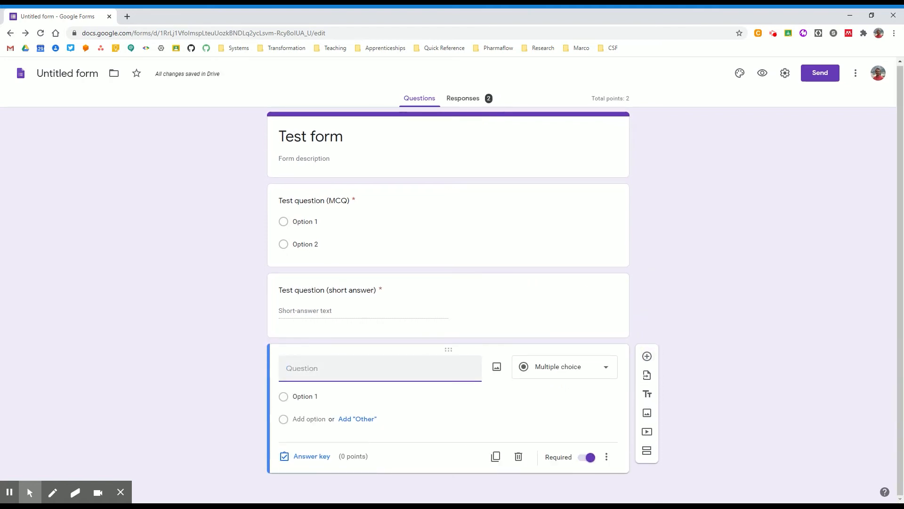
{"action": "type", "text": "What is the m"}
{"action": "type", "text": "aibn "}
{"action": "type", "text": " contro"}
{"action": "type", "text": "l cent"}
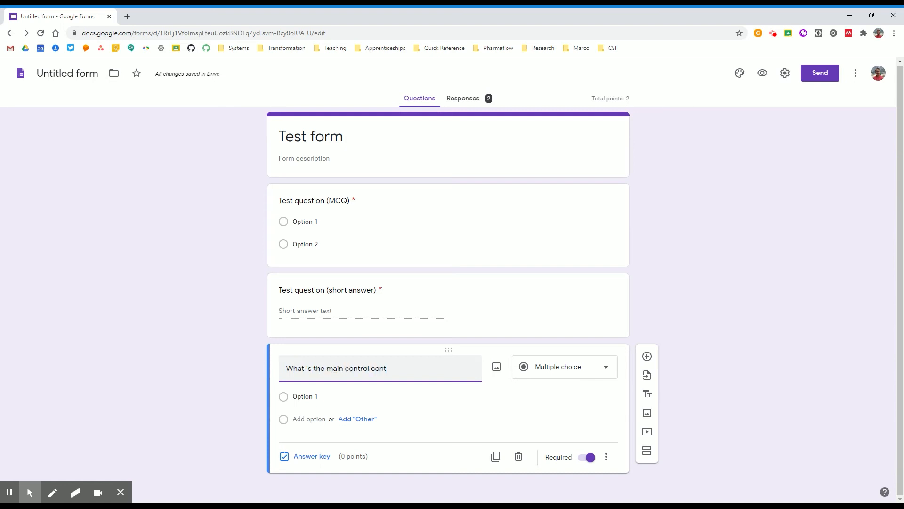
{"action": "type", "text": "re of the body?"}
{"action": "left_click", "coordinate": [542, 366]}
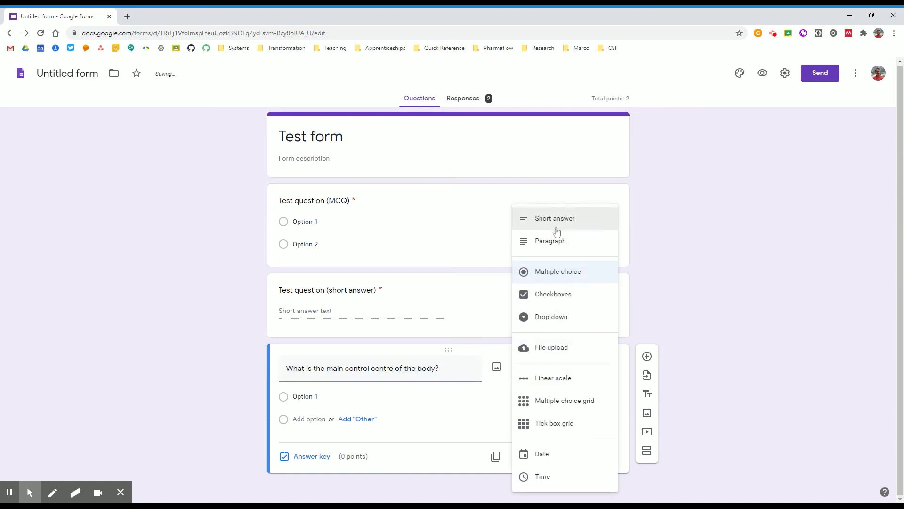
{"action": "left_click", "coordinate": [556, 226]}
Step: Add response validation to the control centre question requiring text that contains "brain"
{"action": "left_click", "coordinate": [613, 439]}
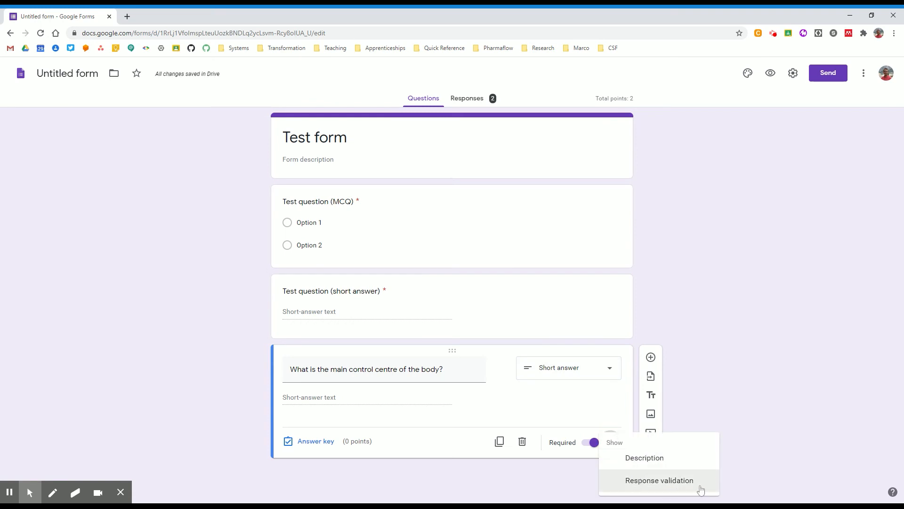
{"action": "left_click", "coordinate": [701, 489]}
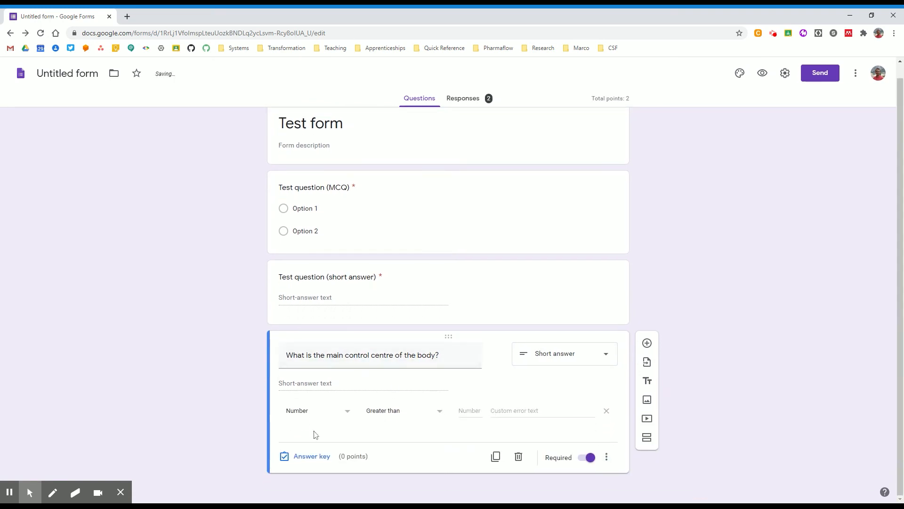
{"action": "left_click", "coordinate": [332, 412]}
{"action": "left_click", "coordinate": [324, 439]}
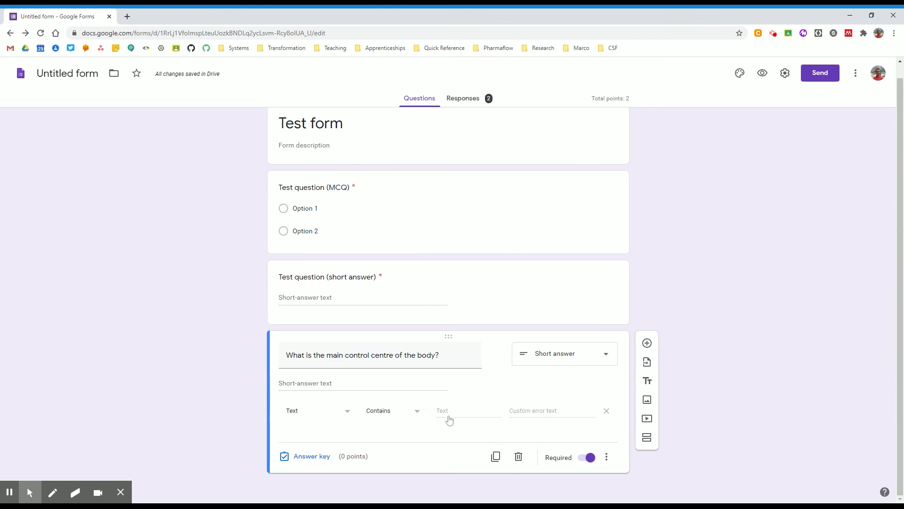
{"action": "left_click", "coordinate": [449, 418]}
{"action": "type", "text": "brain"}
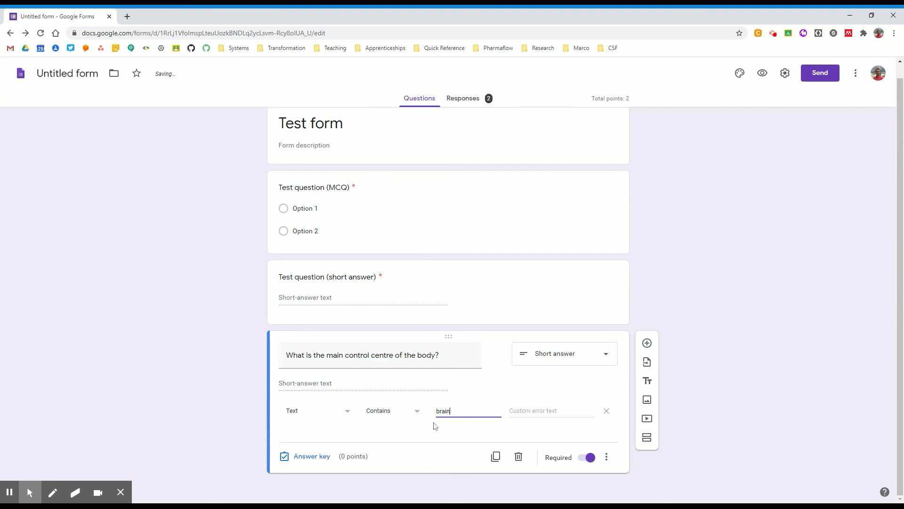
{"action": "left_click_drag", "start_coordinate": [435, 412], "coordinate": [459, 412]}
{"action": "left_click", "coordinate": [458, 412]}
Step: Set the validation's custom error text to "Try again!"
{"action": "left_click", "coordinate": [528, 409]}
{"action": "type", "text": "Try again"}
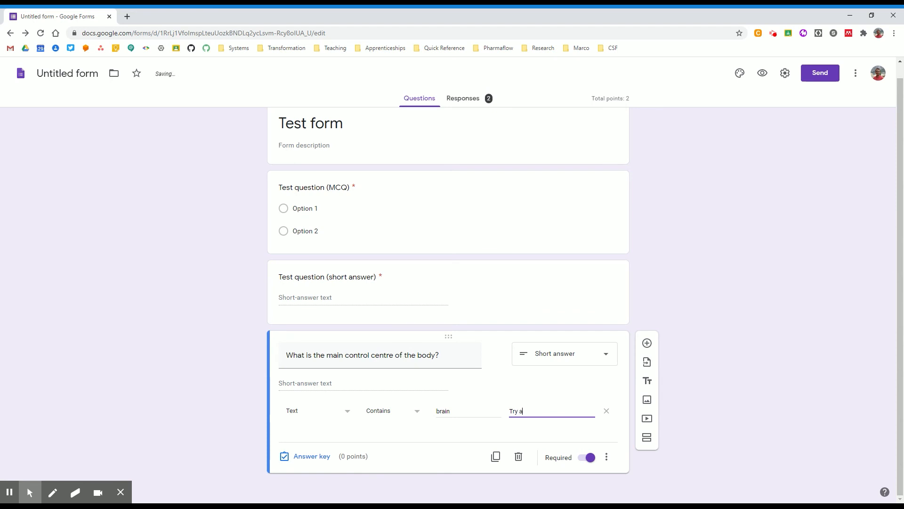
{"action": "left_click", "coordinate": [707, 427]}
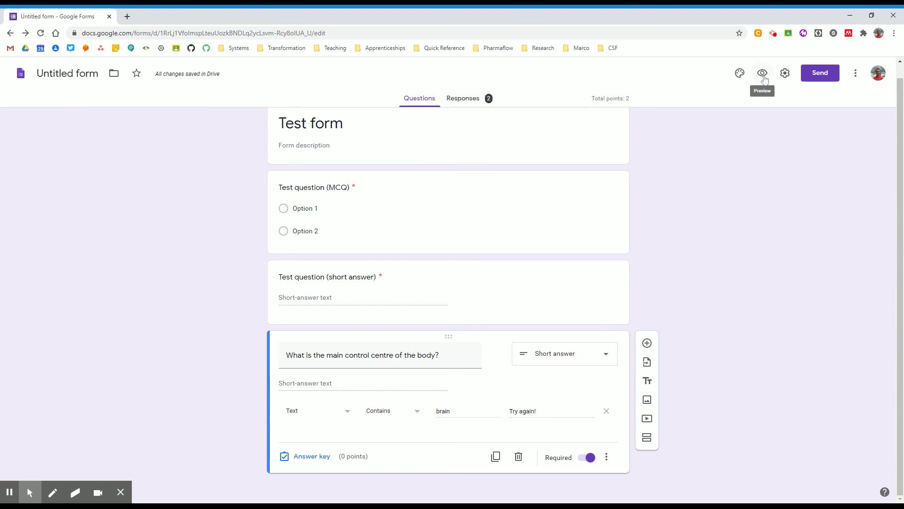
Step: Preview the form and answer with Option 1, "A brain" for the short answer and "My brain" for the control centre question
{"action": "left_click", "coordinate": [764, 81]}
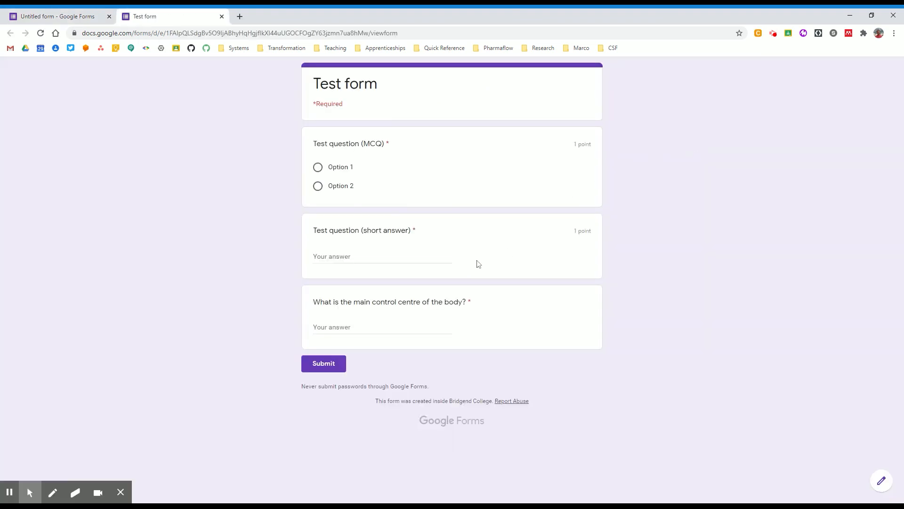
{"action": "left_click", "coordinate": [318, 167]}
{"action": "key", "text": "Tab"}
{"action": "type", "text": "A bra"}
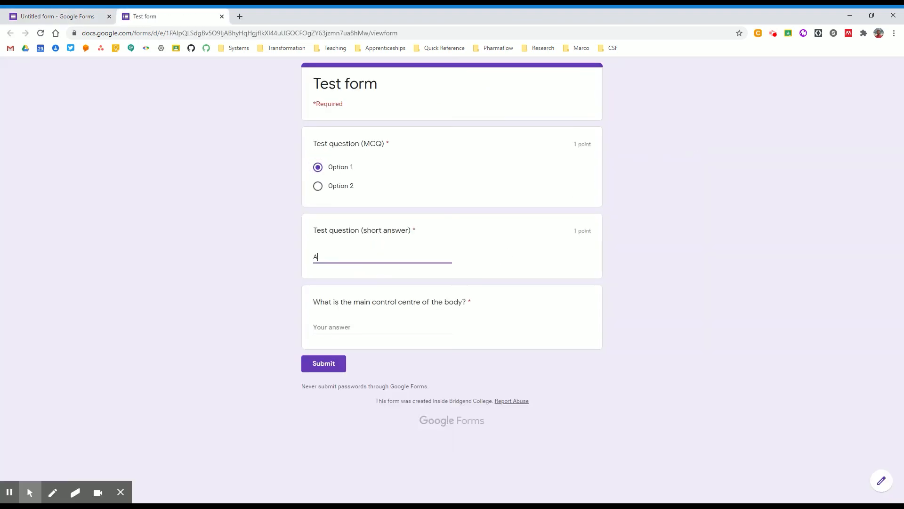
{"action": "left_click", "coordinate": [364, 328]}
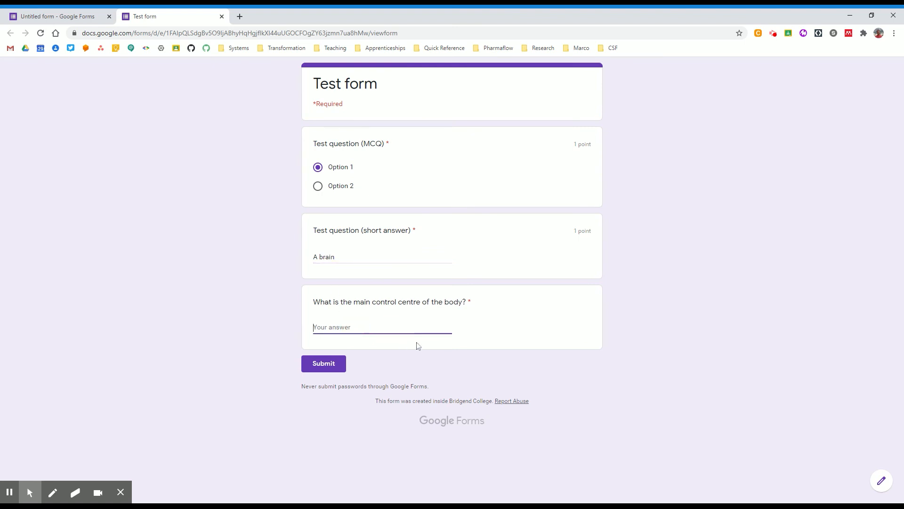
{"action": "type", "text": "My brain"}
Step: Change the control centre answer to "My CNS" and try to submit the form
{"action": "double_click", "coordinate": [332, 327]}
{"action": "type", "text": "CNS"}
{"action": "left_click", "coordinate": [331, 367]}
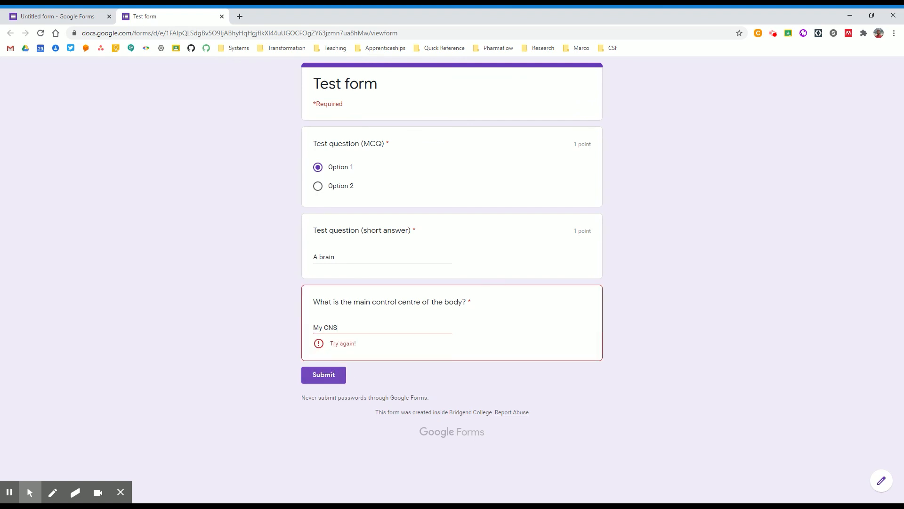
{"action": "left_click", "coordinate": [329, 375]}
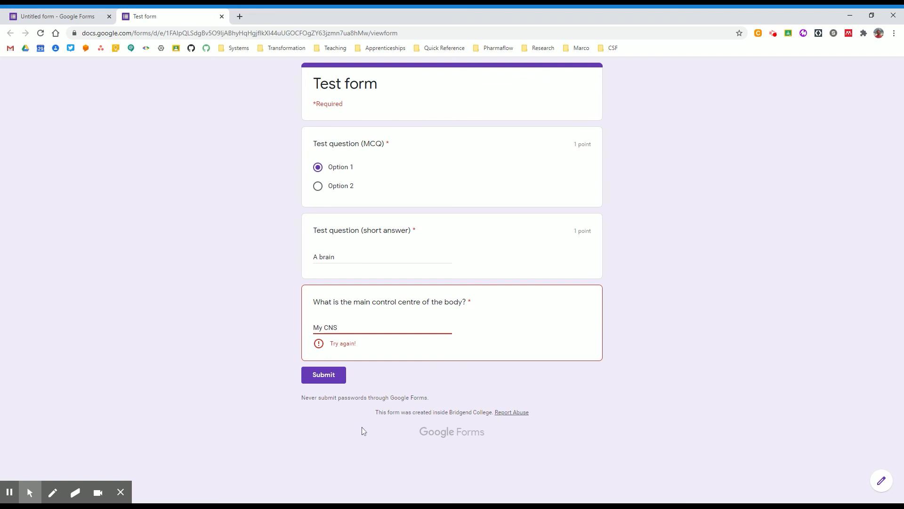
Step: Correct the control centre answer to "My brain" and submit the response
{"action": "left_click_drag", "start_coordinate": [344, 327], "coordinate": [324, 329]}
{"action": "key", "text": "BackSpace"}
{"action": "type", "text": "brain"}
{"action": "left_click", "coordinate": [335, 365]}
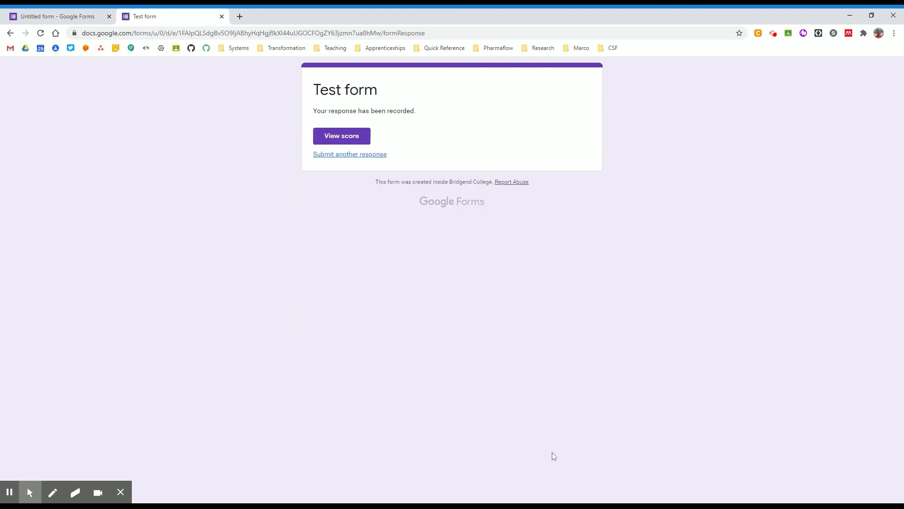
Step: View the score for the submitted response and check how the control centre question is marked
{"action": "left_click", "coordinate": [340, 136]}
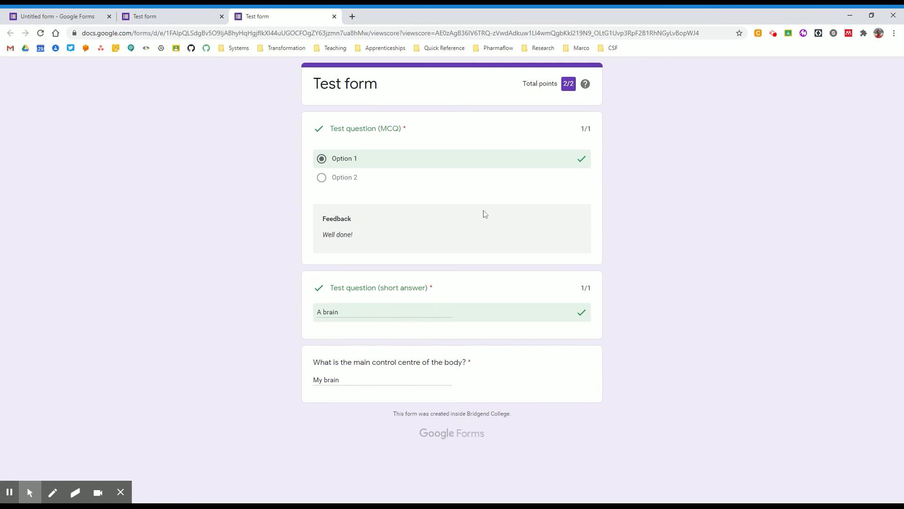
{"action": "left_click_drag", "start_coordinate": [313, 363], "coordinate": [497, 404]}
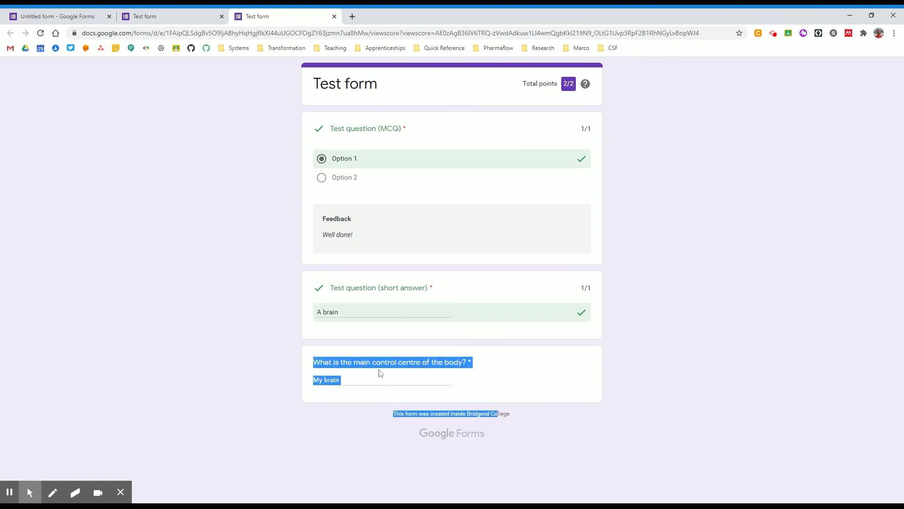
{"action": "left_click", "coordinate": [360, 380]}
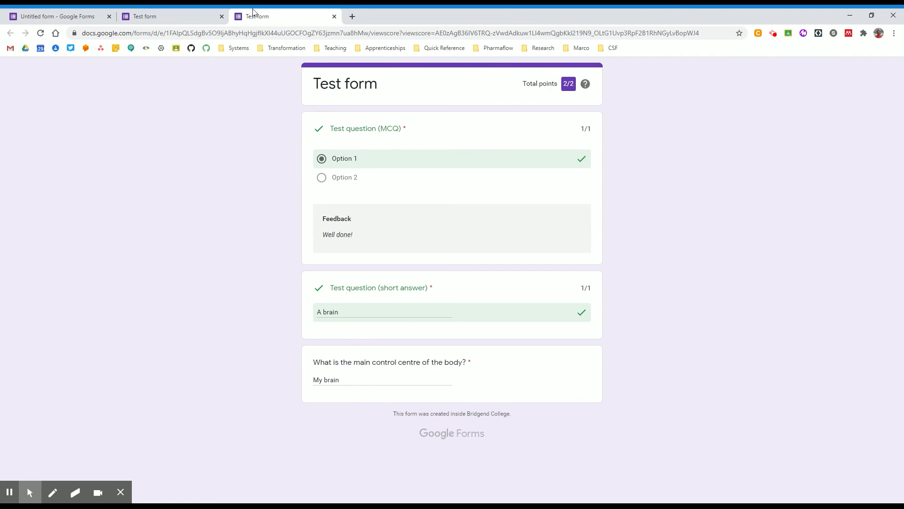
Step: Return to the form editor and examine the collected responses in the summary, individual and per-question views
{"action": "left_click", "coordinate": [97, 13]}
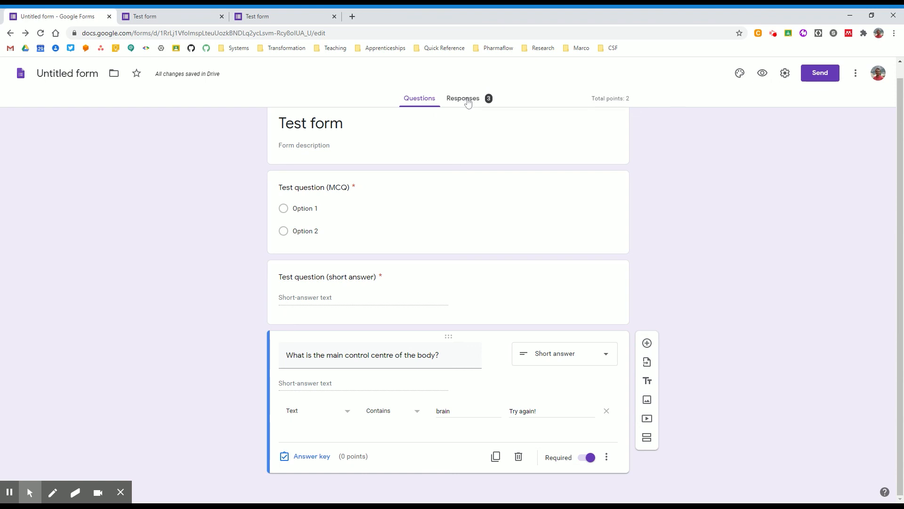
{"action": "left_click", "coordinate": [468, 103]}
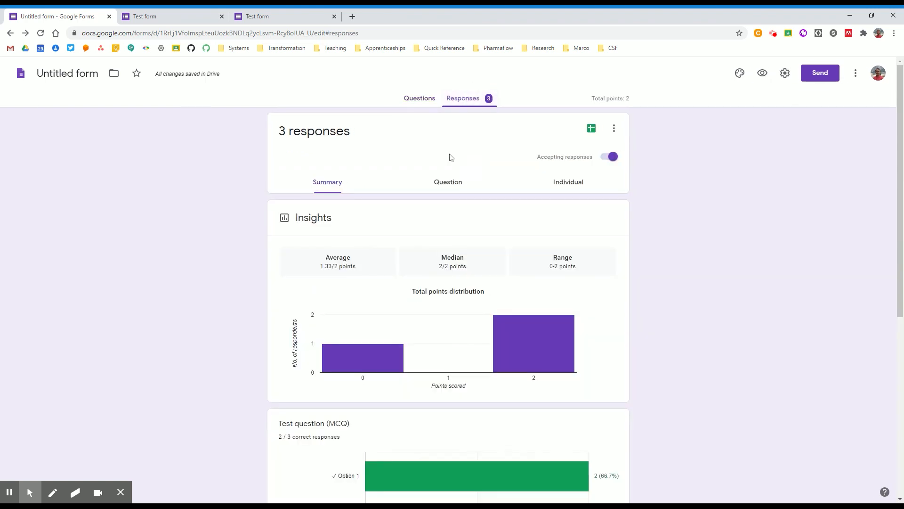
{"action": "scroll", "coordinate": [442, 304], "scroll_direction": "down", "scroll_amount": 6}
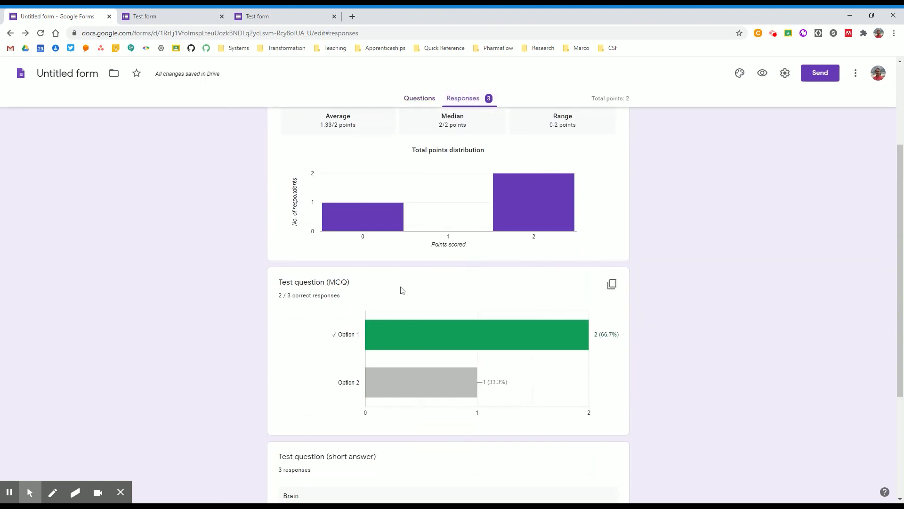
{"action": "scroll", "coordinate": [518, 264], "scroll_direction": "up", "scroll_amount": 8}
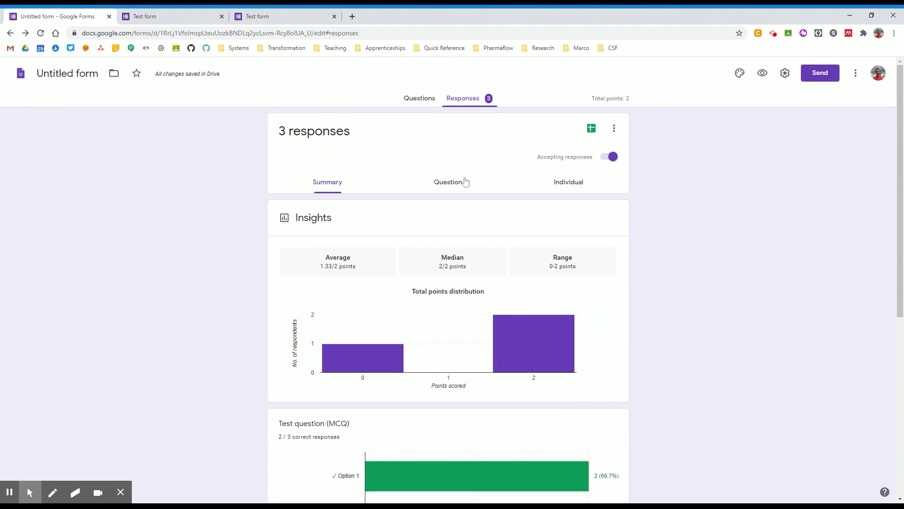
{"action": "left_click", "coordinate": [578, 184]}
{"action": "left_click", "coordinate": [338, 184]}
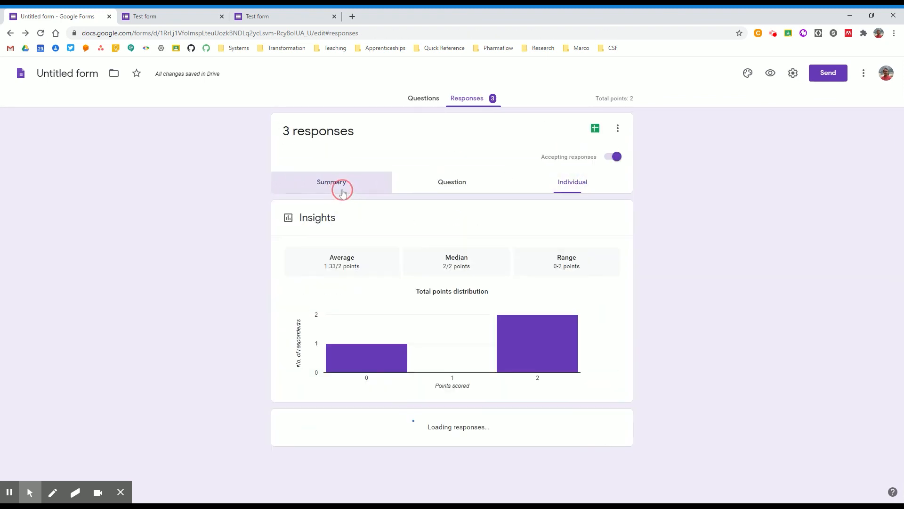
{"action": "left_click", "coordinate": [424, 181]}
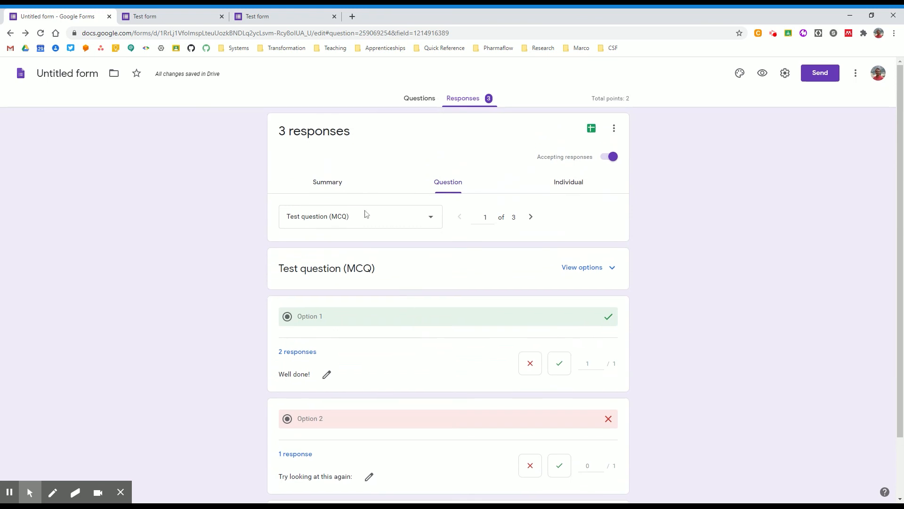
{"action": "left_click", "coordinate": [340, 185]}
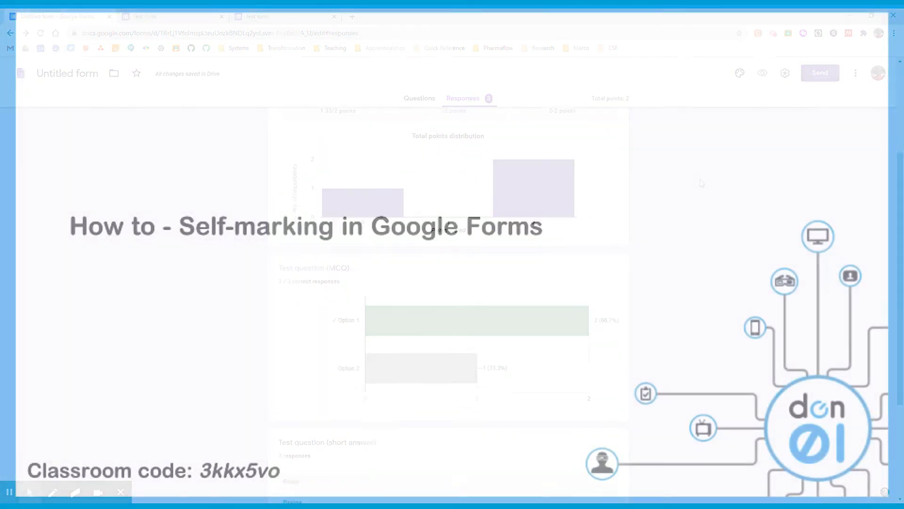